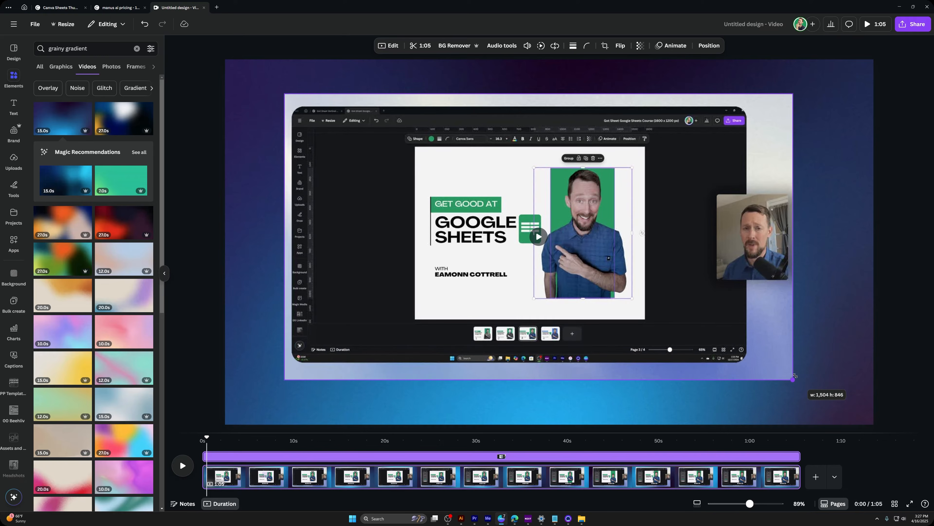
Step: Enlarge the screen-recording video to about 1,504 × 846 and play a few seconds of the design
left_click_drag(795, 375, 797, 376)
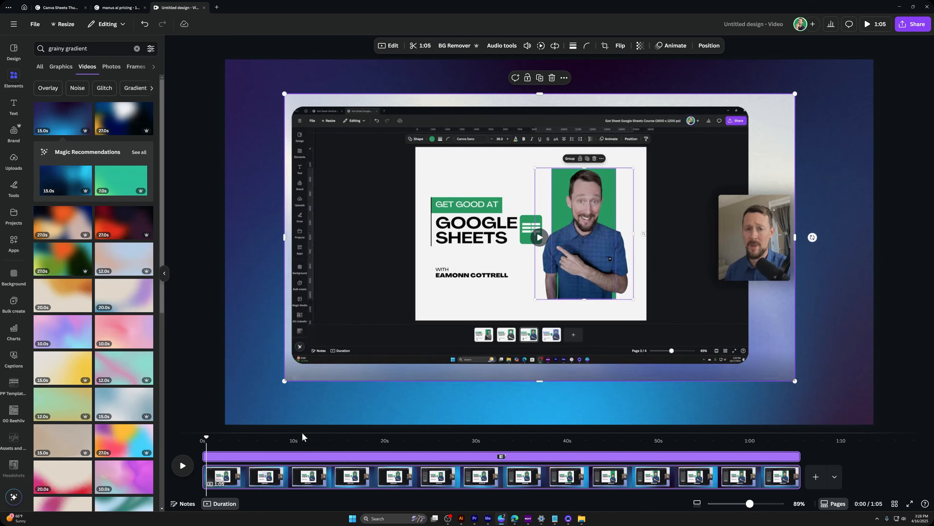
left_click_drag(209, 440, 237, 441)
left_click(182, 466)
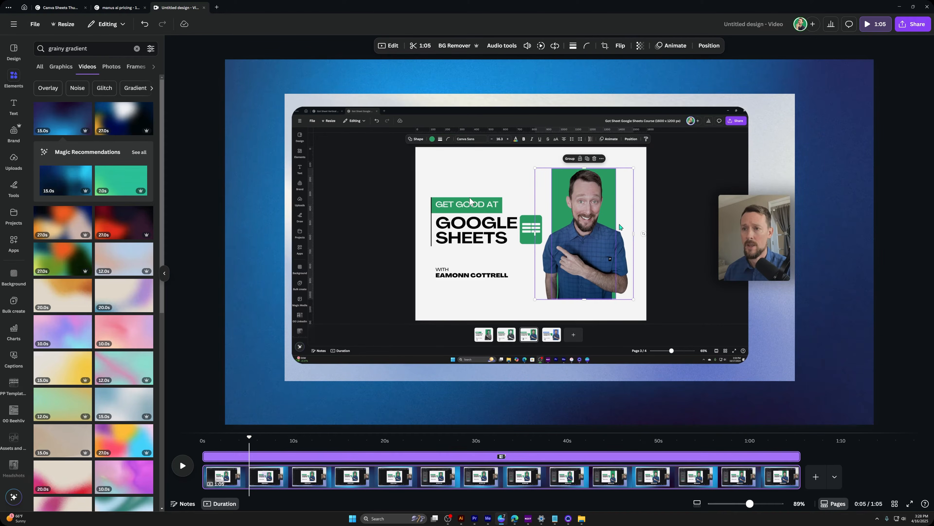
left_click(536, 231)
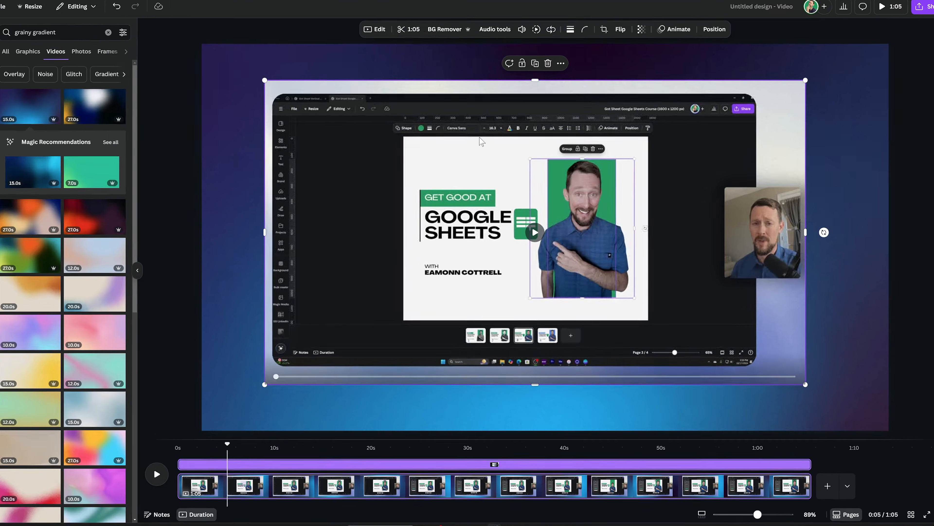
Step: Show the view-only captions on the screen-recording video and turn them off again
right_click(486, 146)
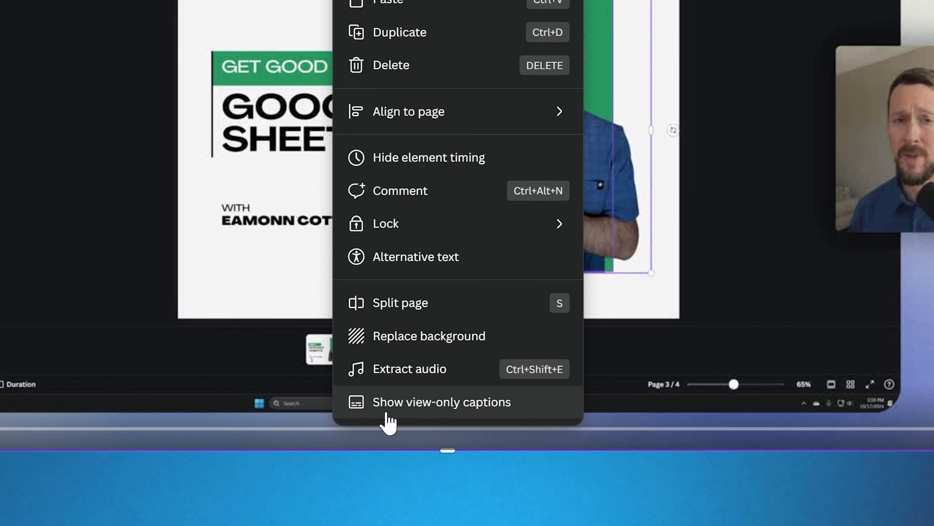
left_click(472, 407)
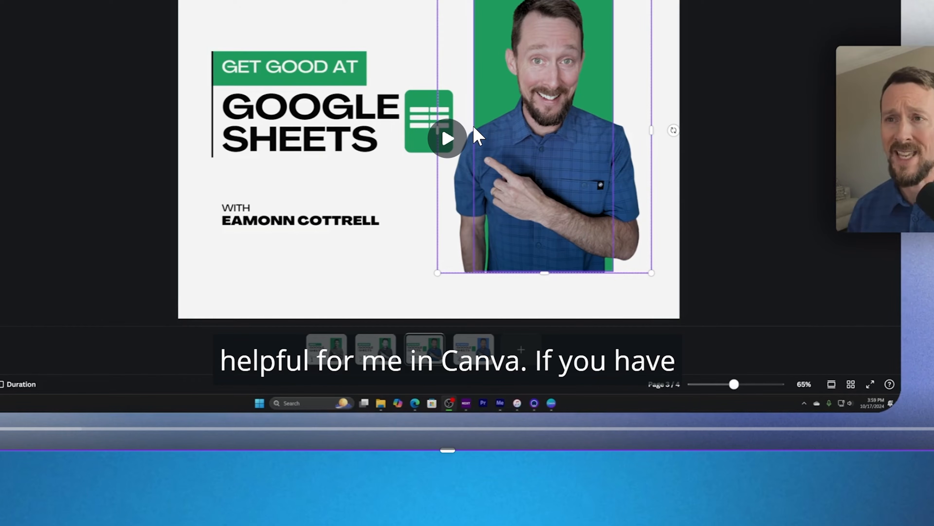
right_click(424, 309)
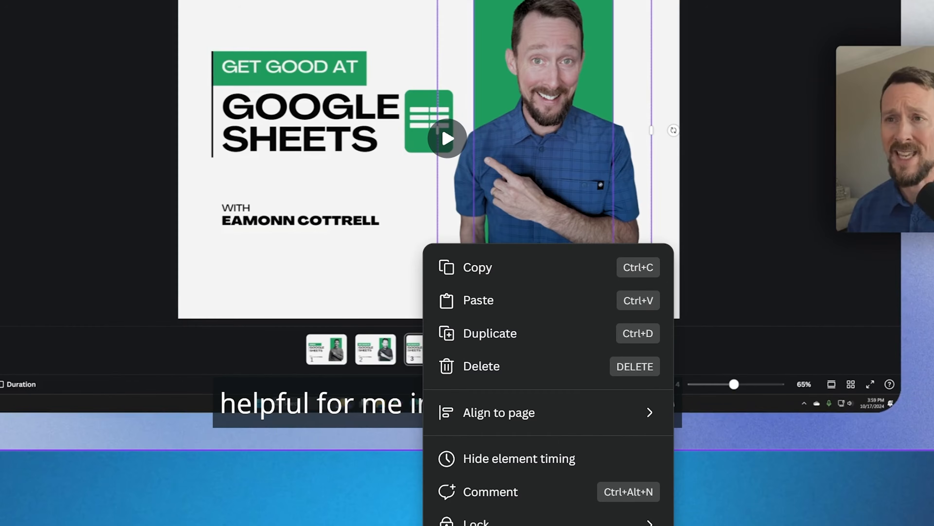
left_click(479, 522)
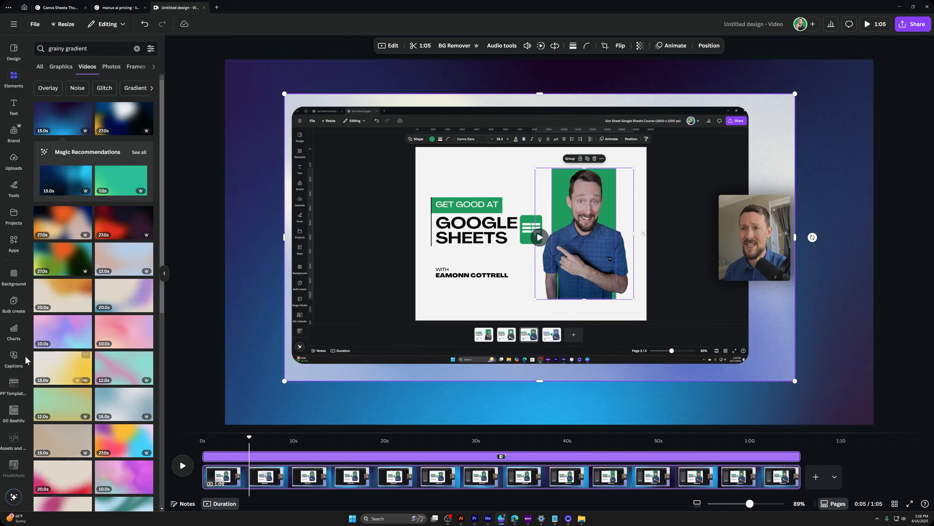
Step: Generate captions for only the 1:05 "How to select Layers" video, leaving out the gradient background clip
left_click(15, 355)
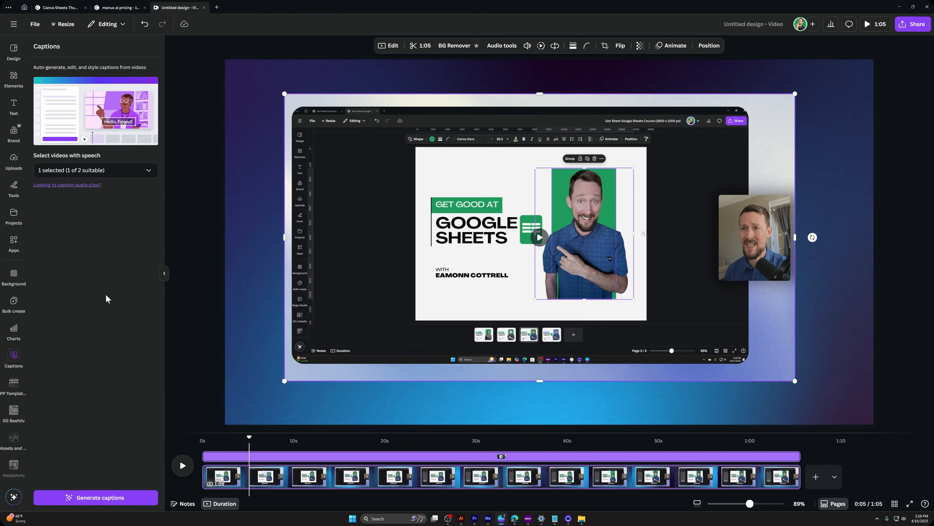
left_click(117, 169)
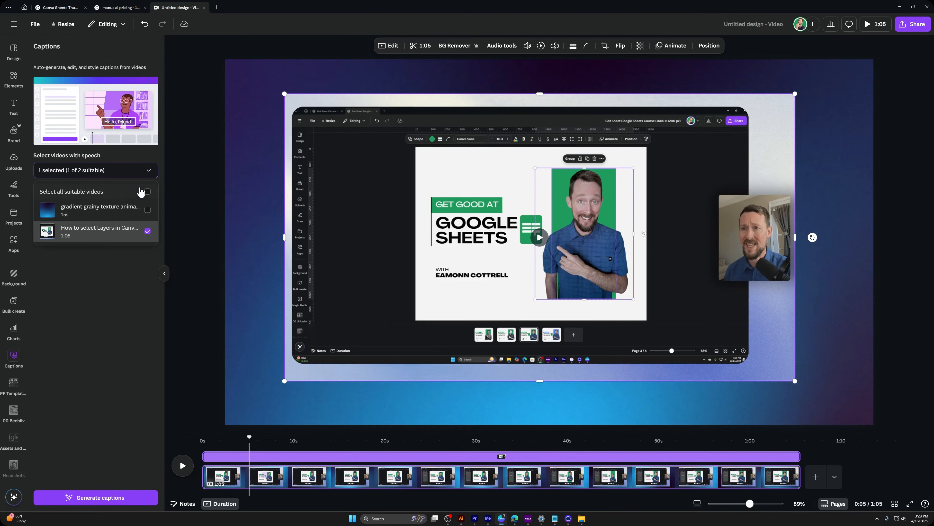
left_click(94, 210)
left_click(146, 209)
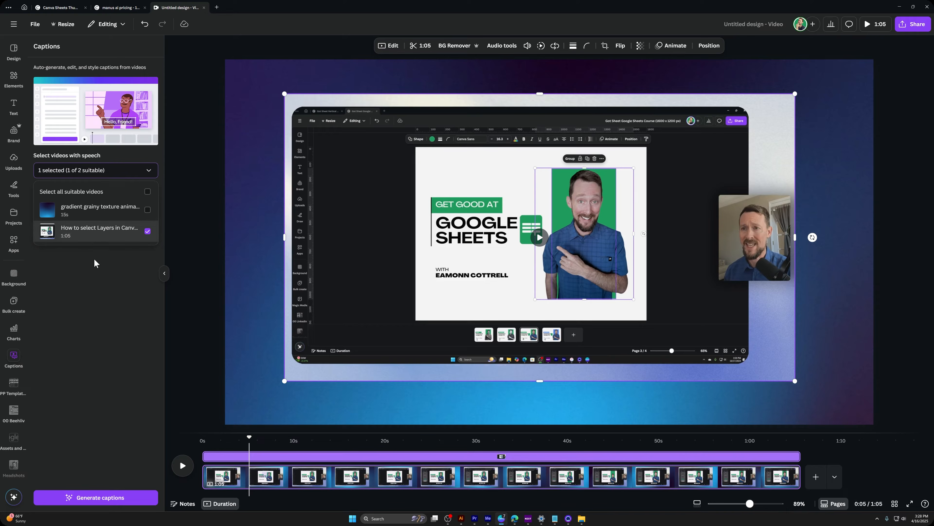
left_click(97, 497)
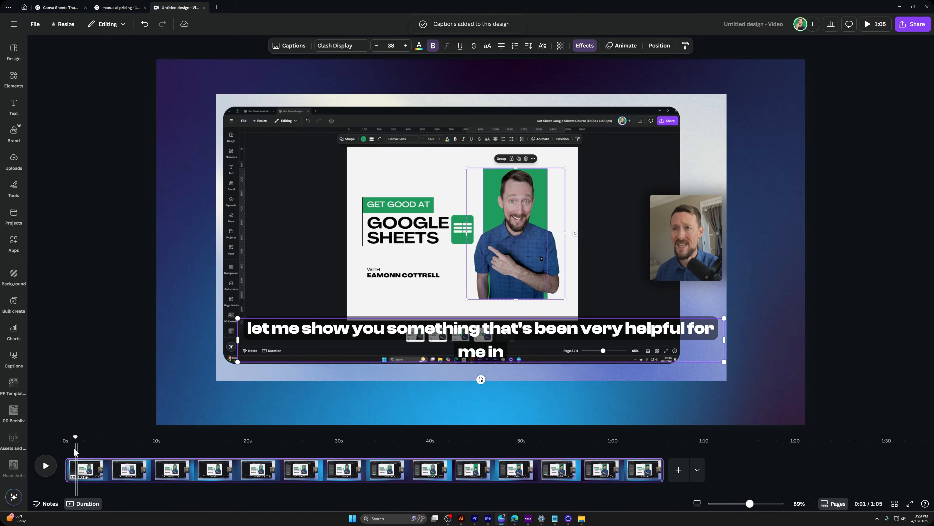
Step: Preview the captions at 0:11 and try the Neon and Glitch text effects on them
left_click_drag(75, 438, 169, 438)
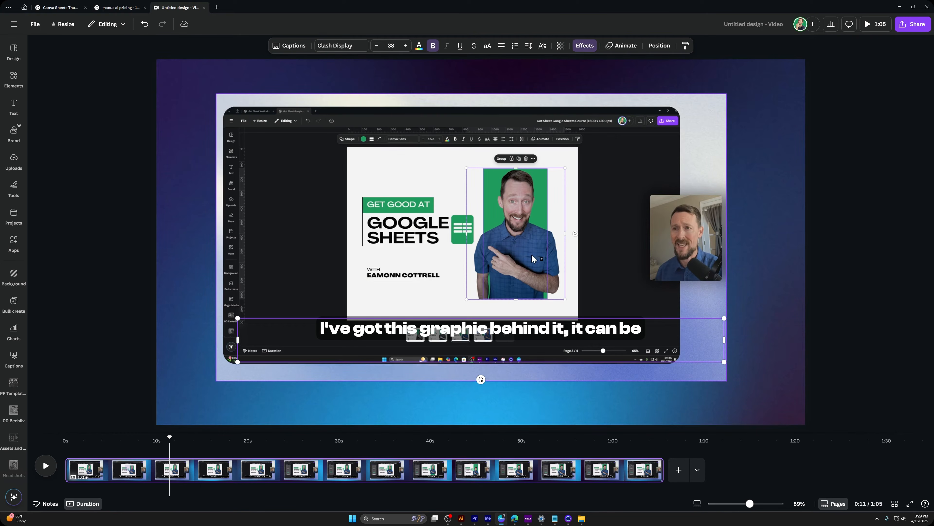
left_click(585, 46)
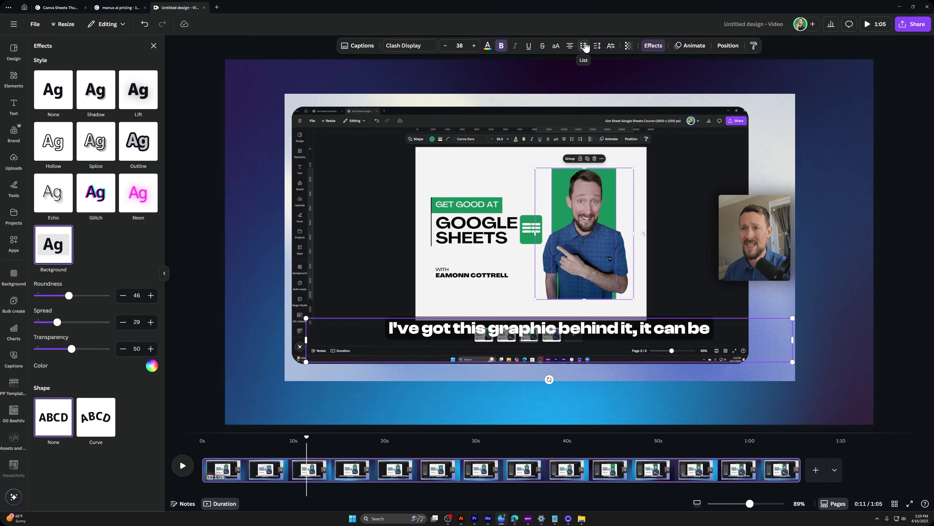
left_click(134, 194)
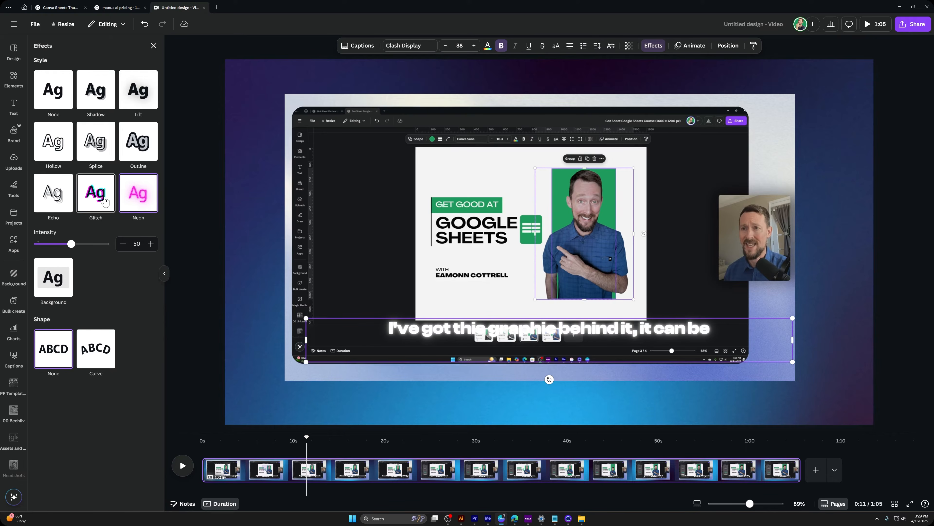
left_click(102, 202)
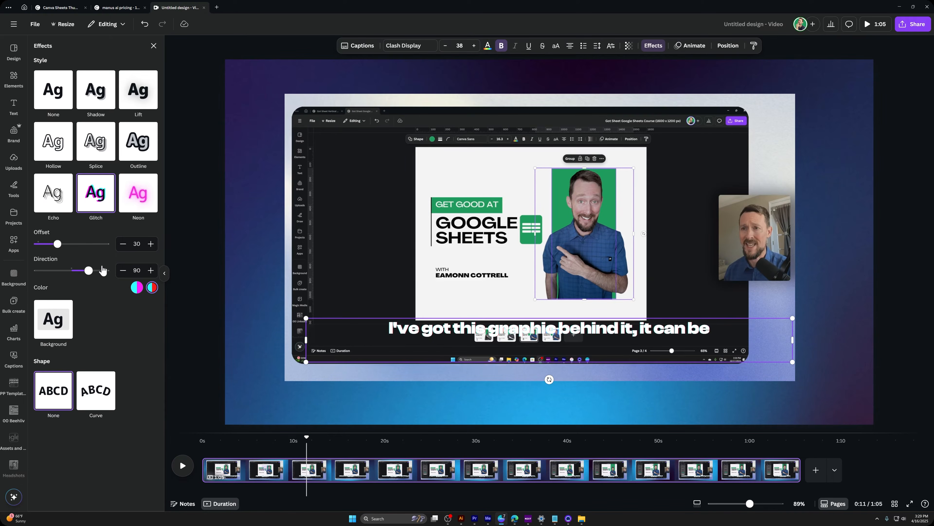
left_click(129, 217)
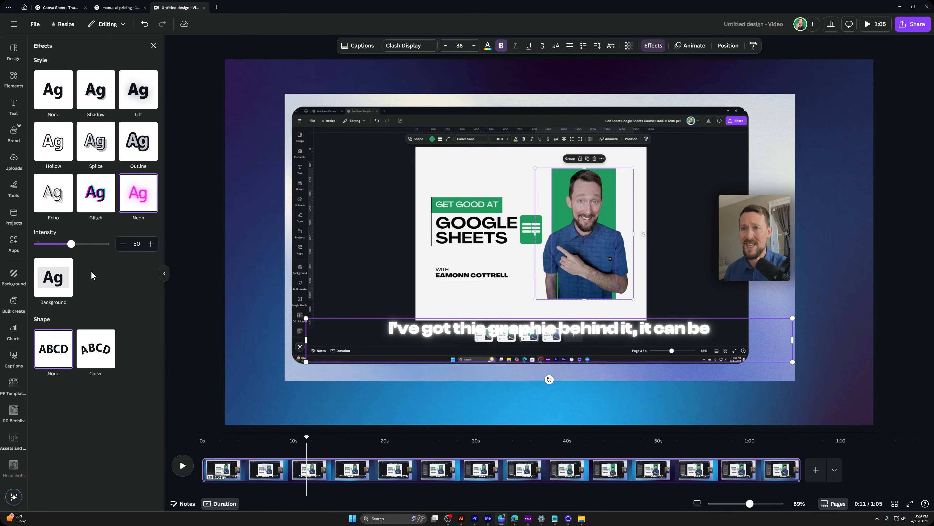
Step: Apply the Background text effect to the captions and colour the background orange
left_click(66, 282)
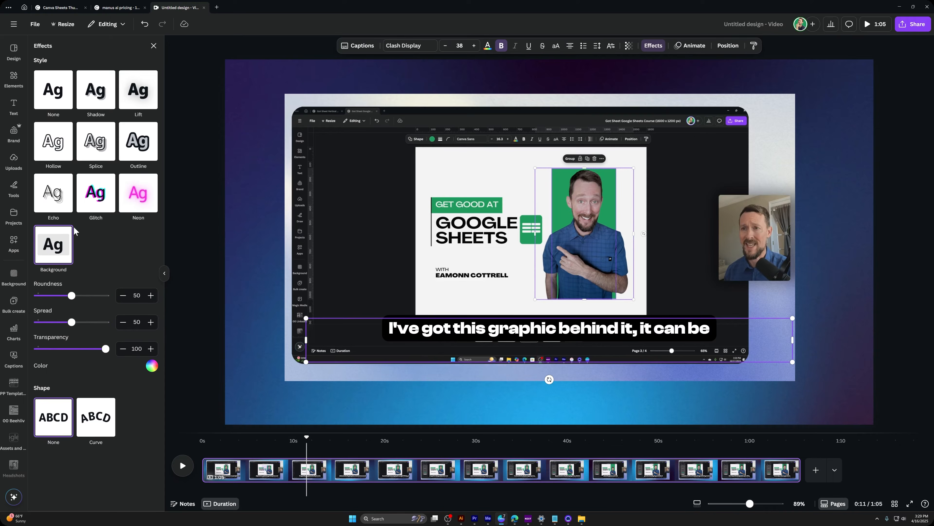
left_click(151, 366)
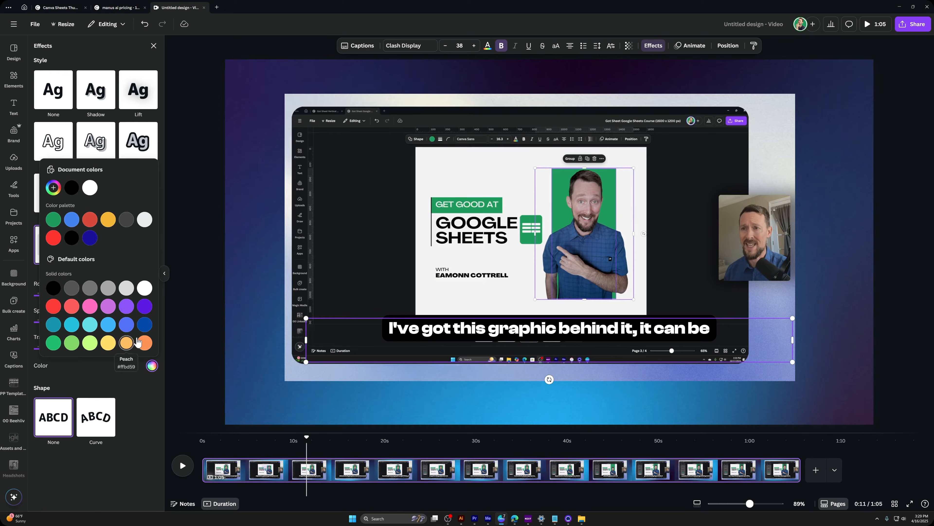
left_click(145, 342)
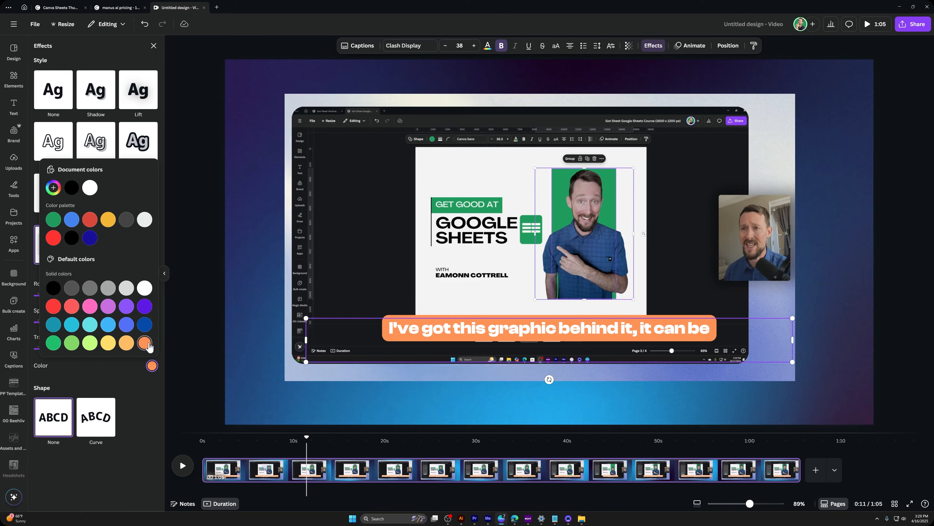
Step: Undo the caption effects and the generated captions, leaving only the screen-recording video over the gradient
left_click(585, 311)
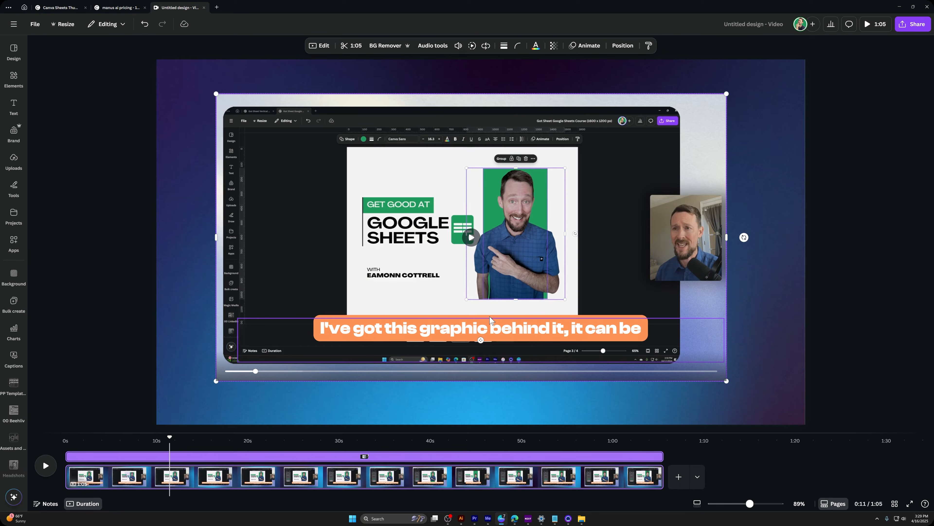
right_click(537, 343)
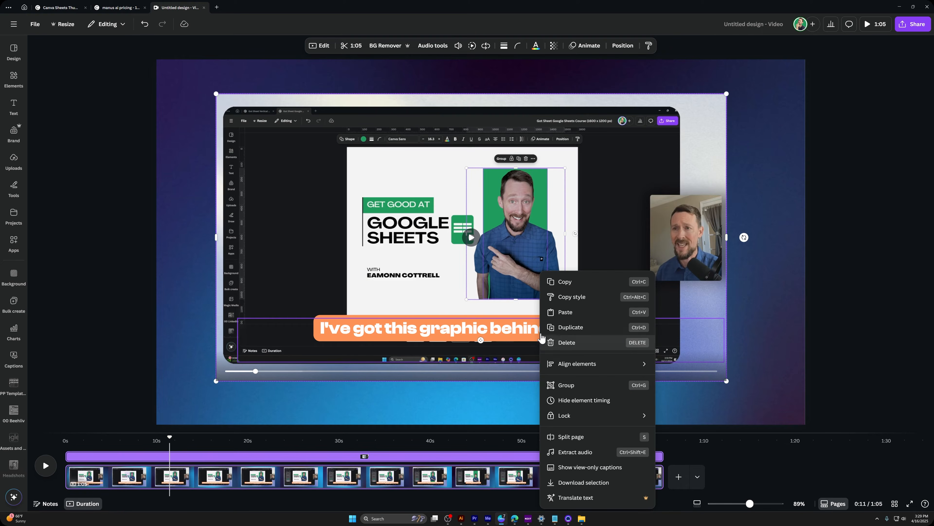
left_click(536, 264)
key("ctrl+z")
key("ctrl+z")
key("ctrl+z")
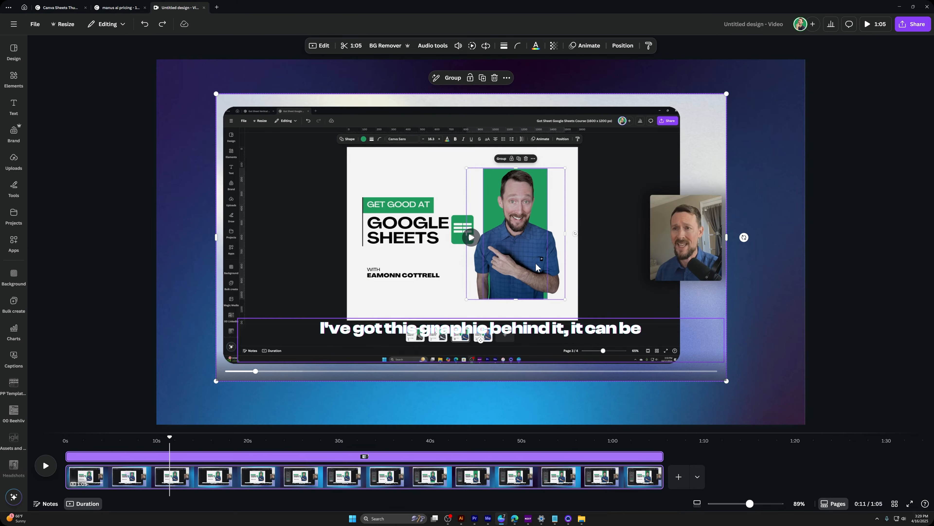
key("ctrl+z")
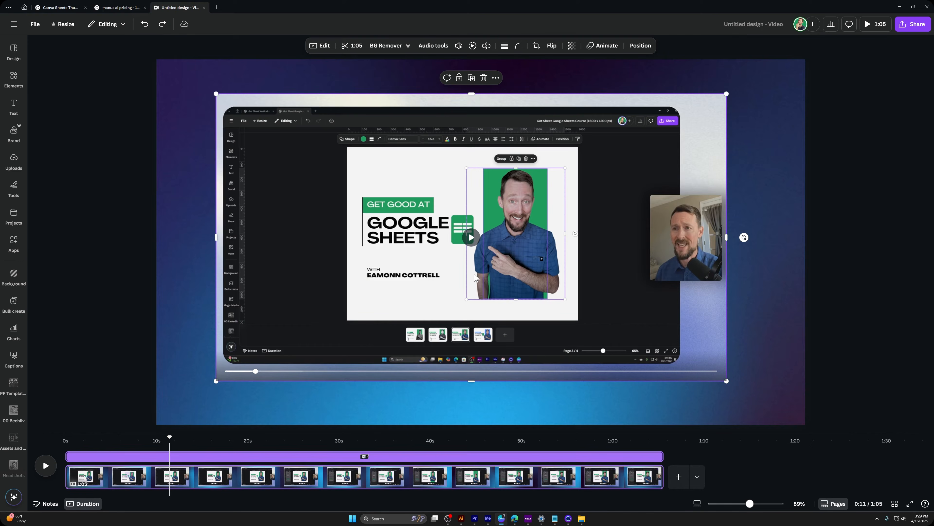
Step: Play the design briefly, pause at 0:13 and move the screen-recording video to the horizontal centre of the page
key("space")
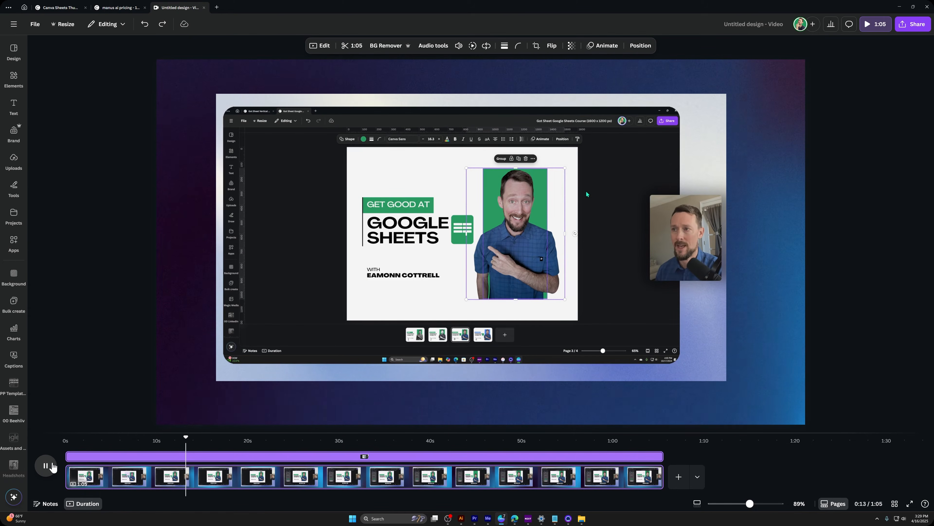
left_click(45, 466)
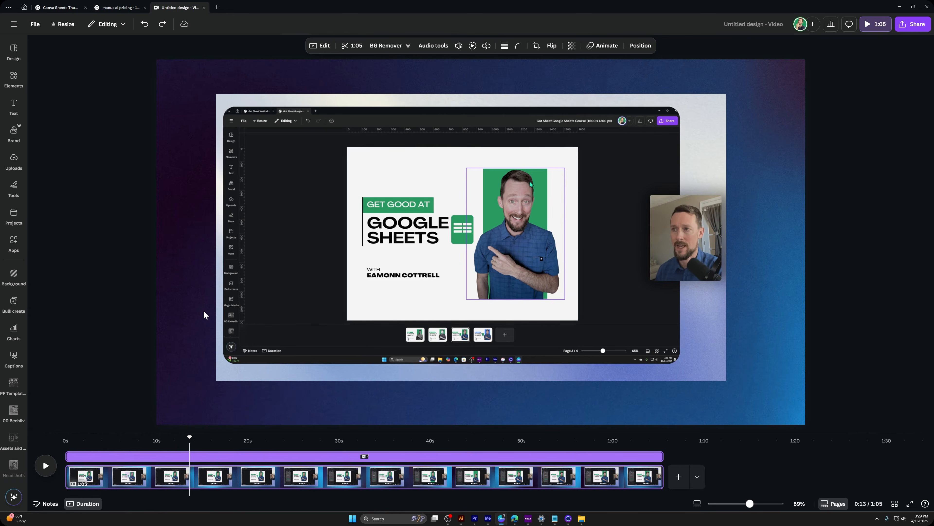
left_click(399, 155)
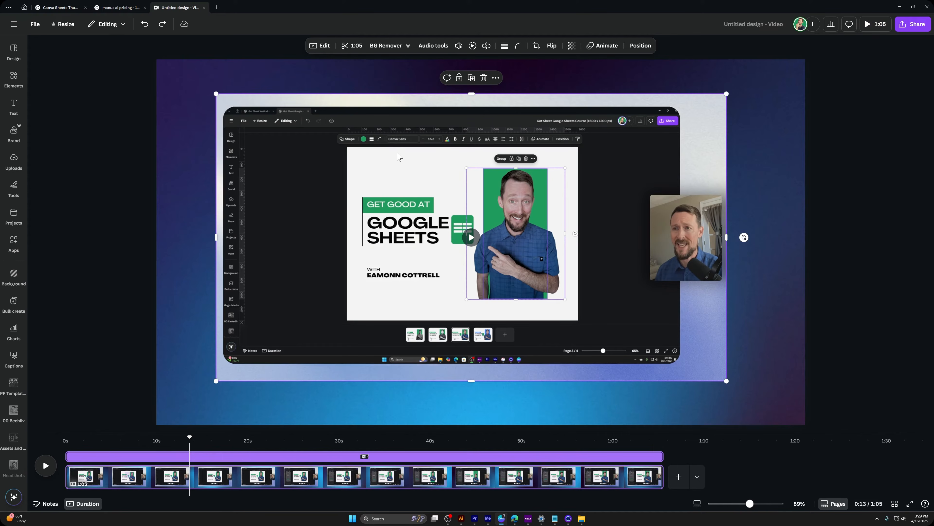
mouse_move(485, 155)
left_mouse_down()
mouse_move(488, 172)
mouse_move(513, 151)
mouse_move(495, 163)
left_mouse_up()
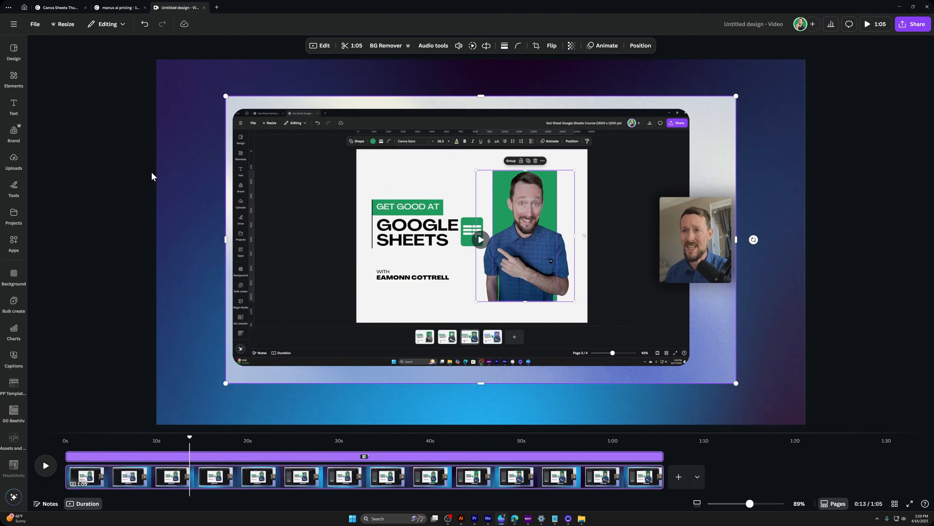
Step: Add dynamic-text captions generated from the 1:05 screen-recording video only
left_click(28, 111)
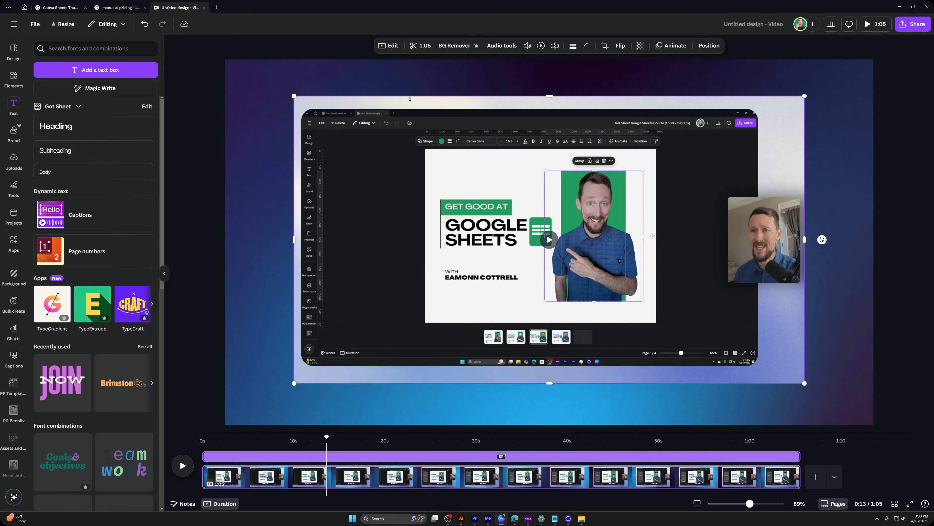
left_click(74, 217)
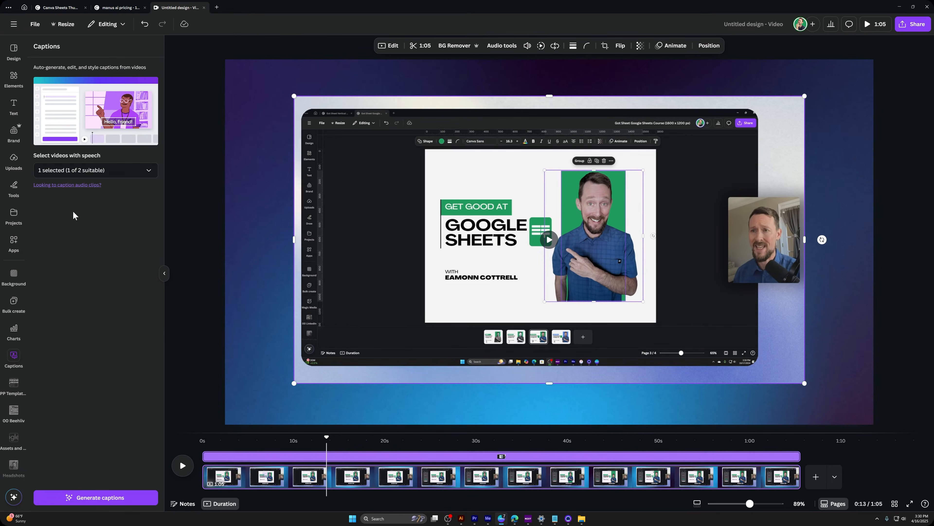
left_click(124, 170)
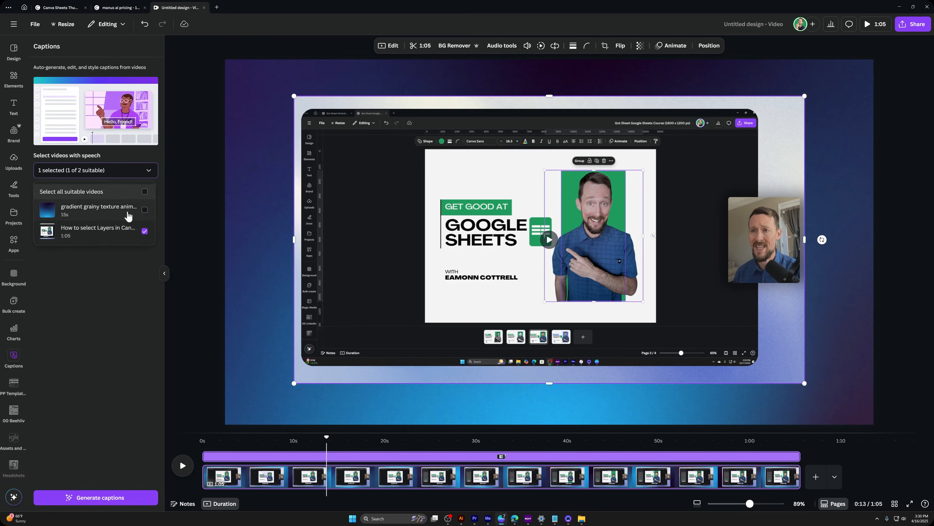
left_click(88, 498)
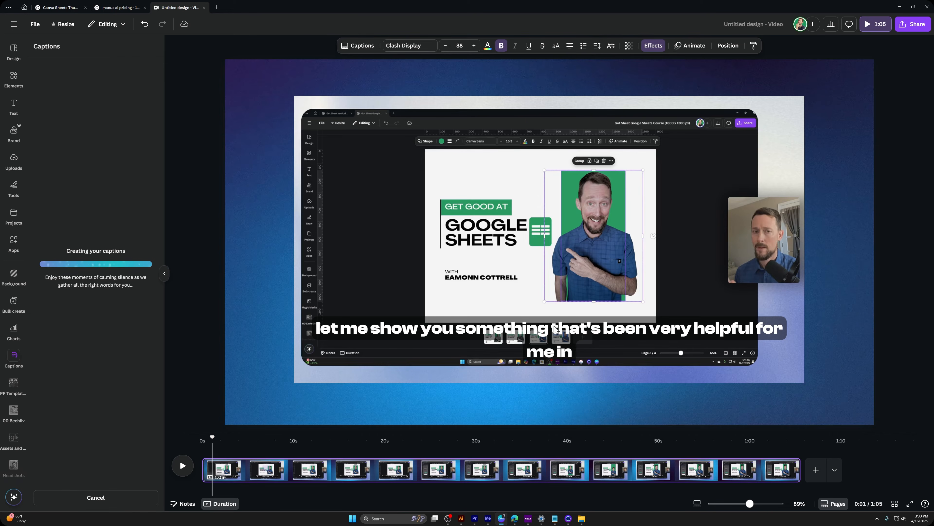
Step: Select the captions, jump to 0:28 and examine the full caption transcript of page 1
left_click(555, 333)
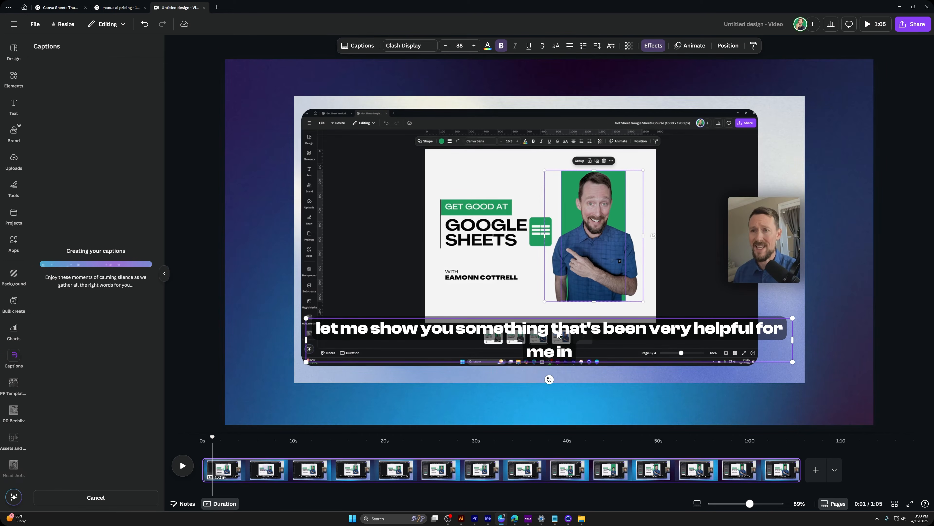
left_click(458, 448)
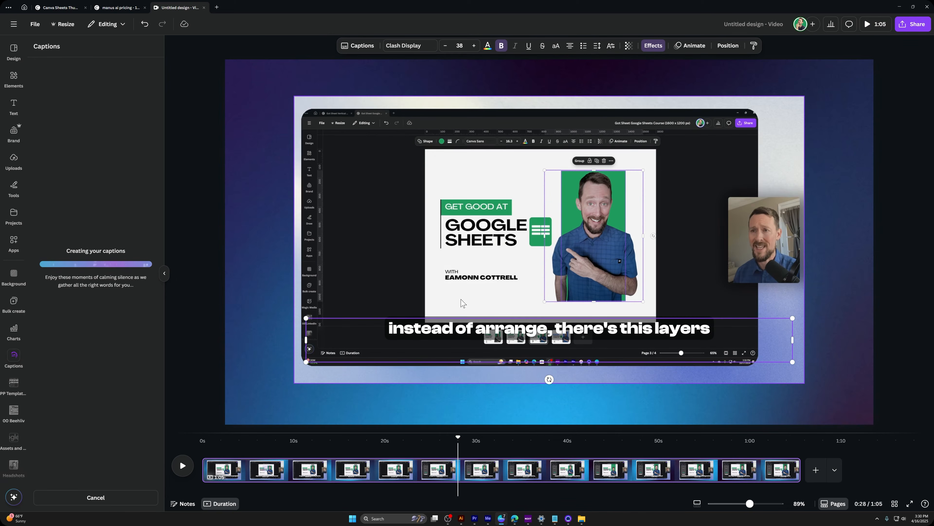
left_click(355, 45)
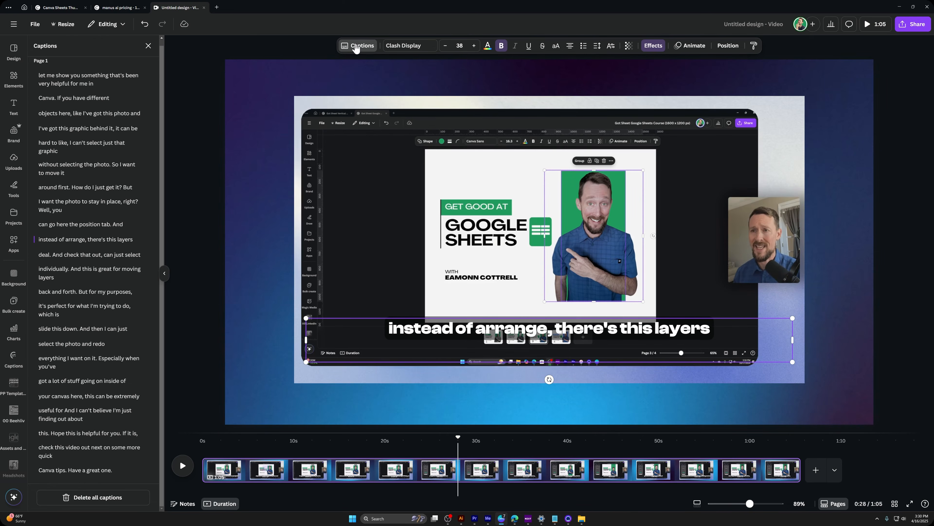
scroll(81, 376, "up", 1)
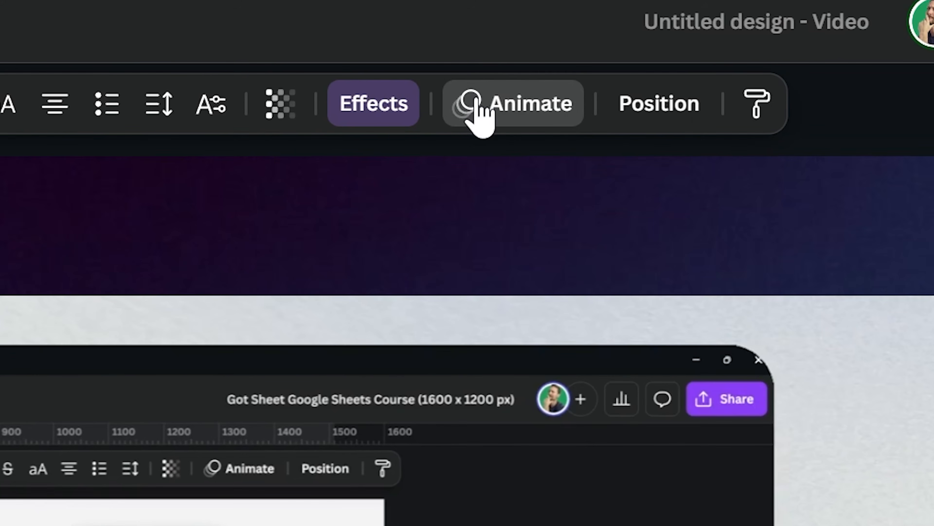
Step: Apply the Highlight caption animation to the captions in yellow-orange, and preview it by playing the design from 0:28 to 0:44
left_click(476, 105)
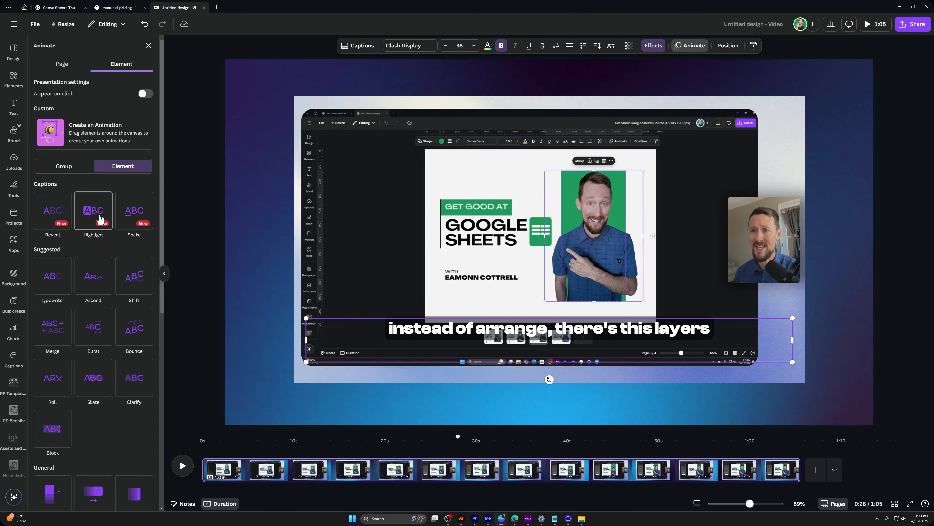
left_click(100, 219)
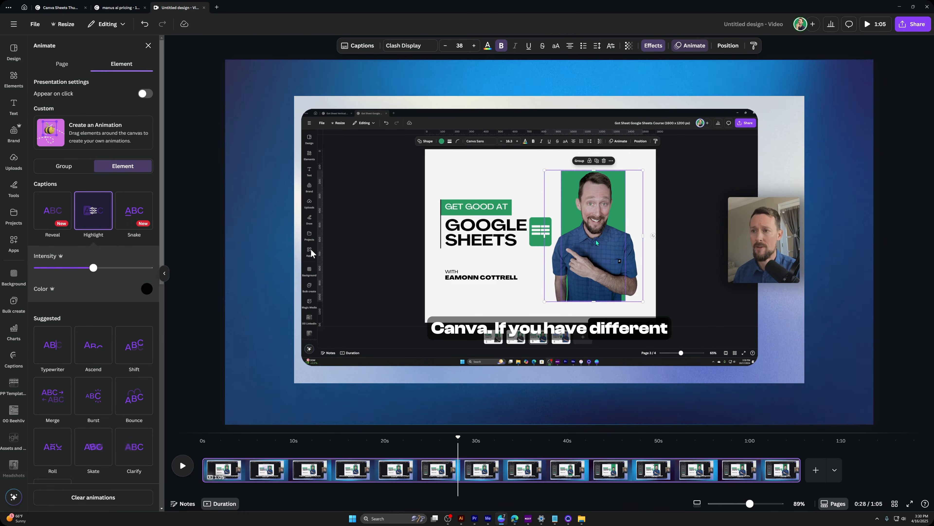
left_click(146, 289)
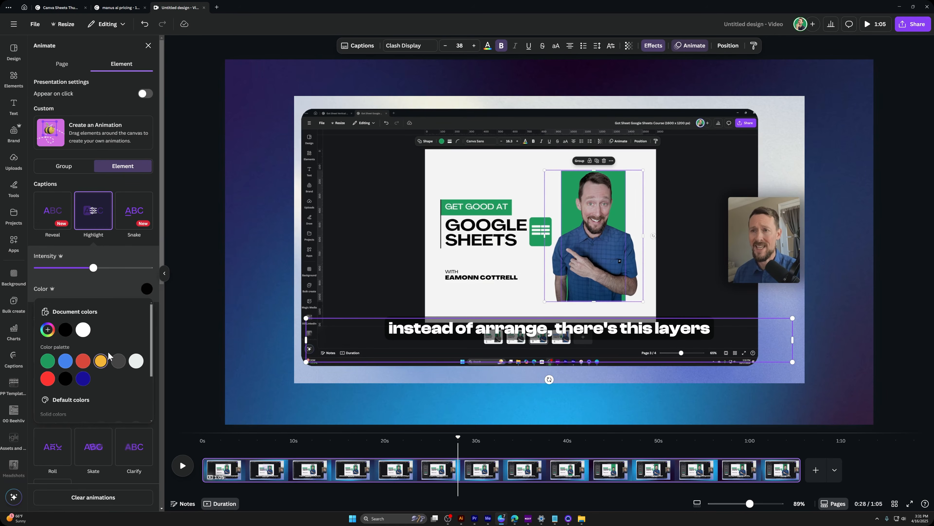
left_click(101, 361)
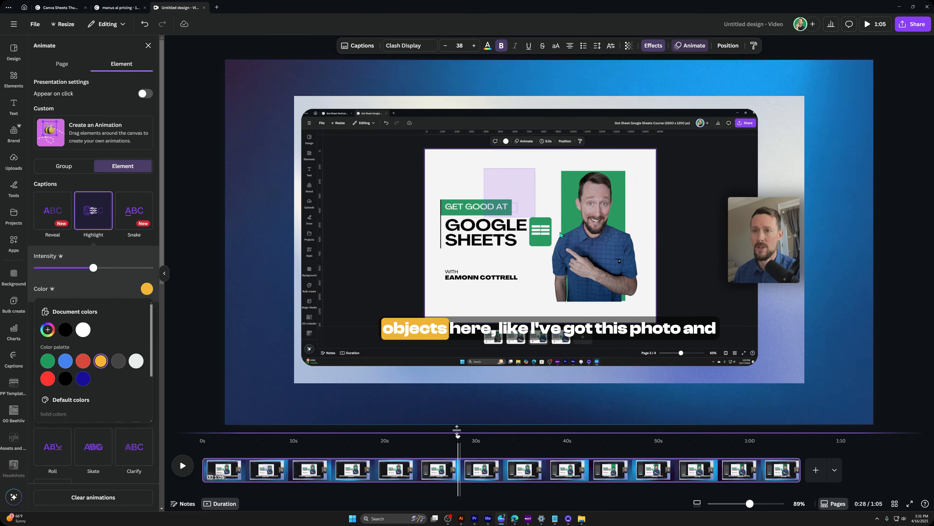
left_click(187, 468)
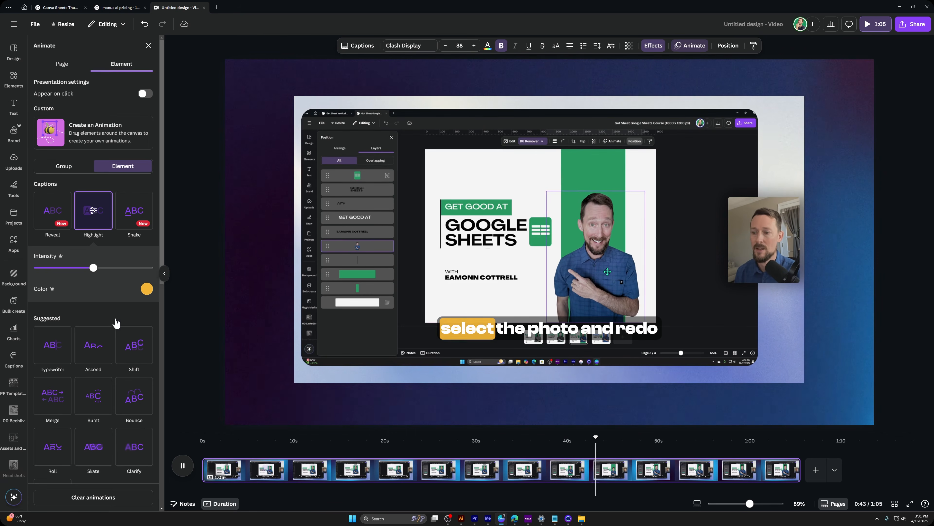
left_click(496, 204)
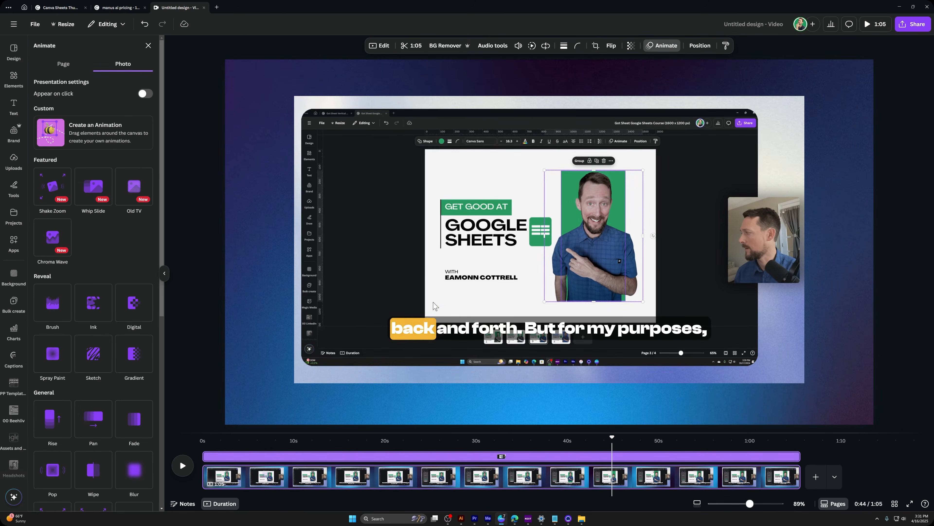
Step: Switch the captions to the Reveal animation and set its intensity to about three quarters of the range
left_click(456, 333)
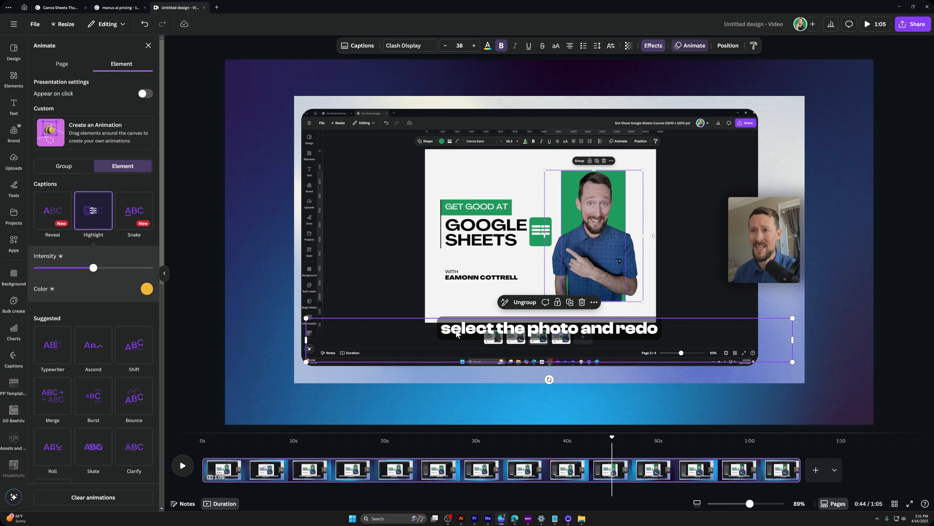
left_click(55, 217)
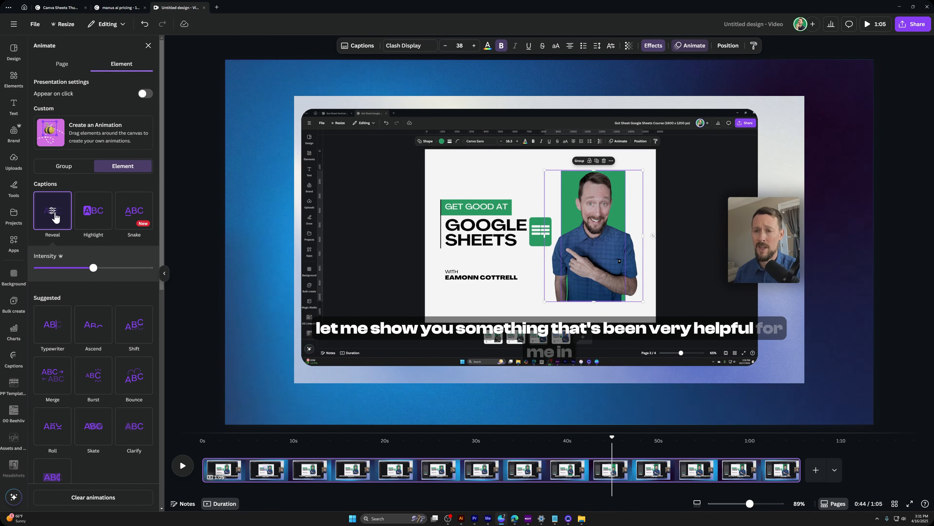
left_click_drag(94, 269, 51, 268)
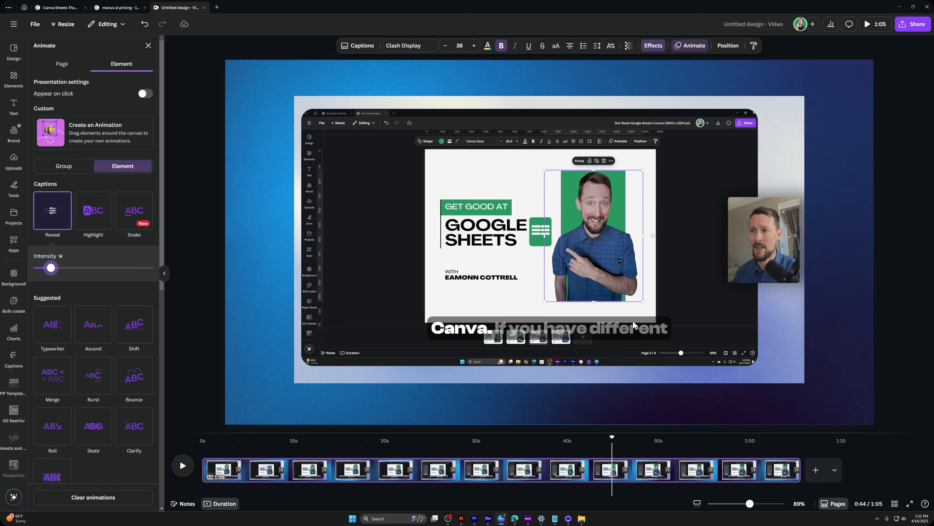
left_click_drag(51, 268, 124, 268)
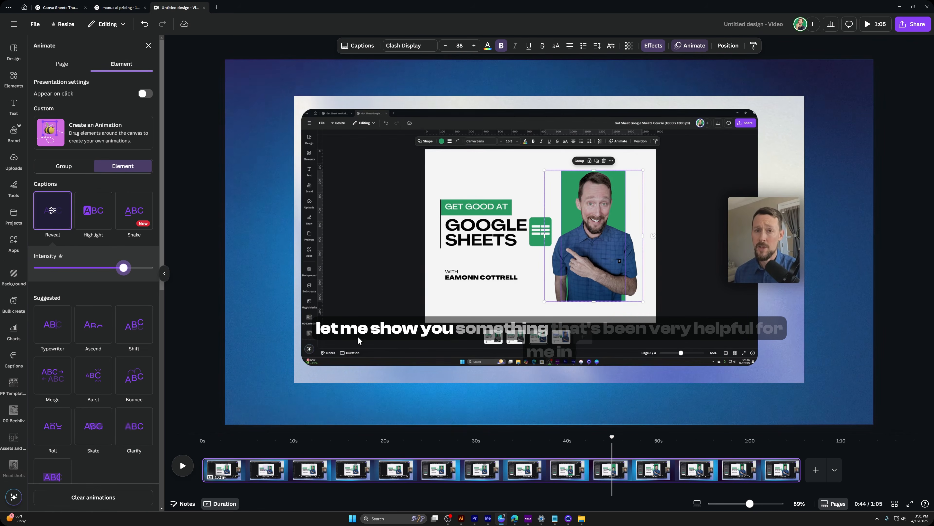
Step: Apply the Snake animation to the captions and set its underline colour to the softer red of the colour palette
left_click(134, 217)
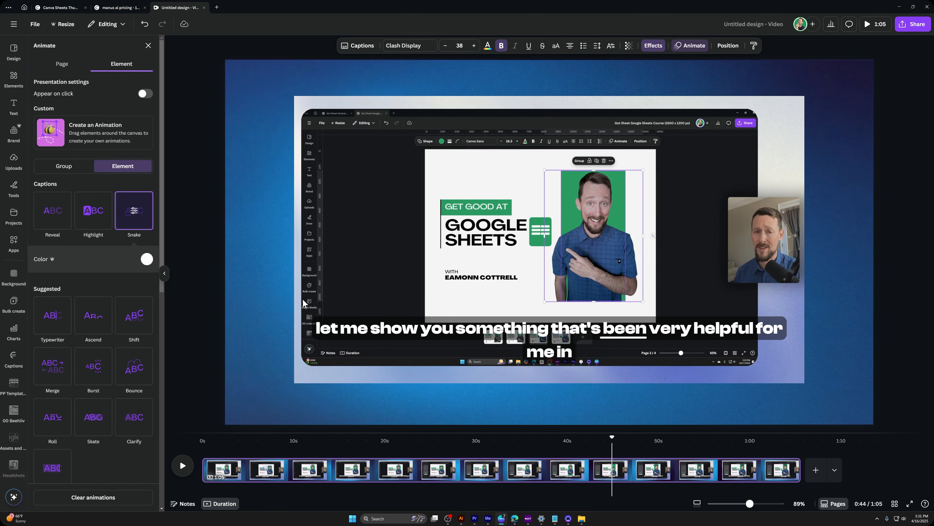
left_click(147, 260)
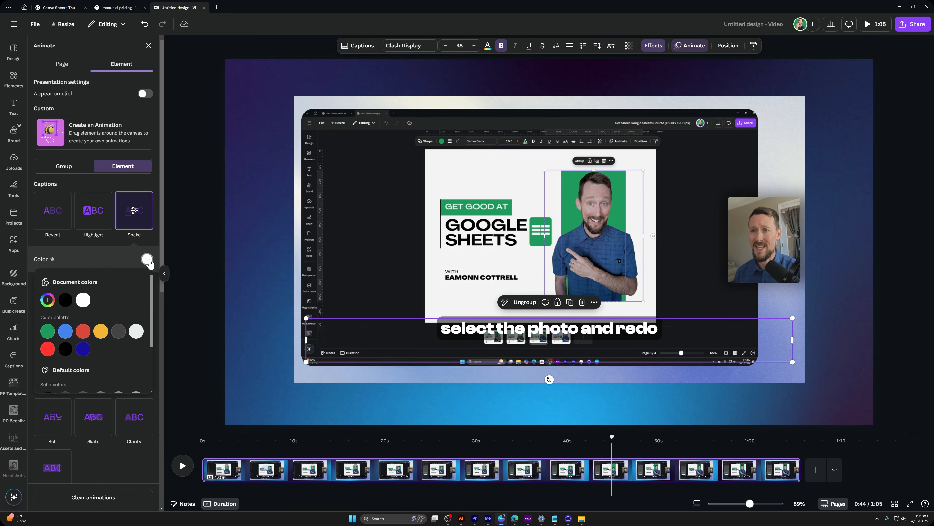
left_click(100, 331)
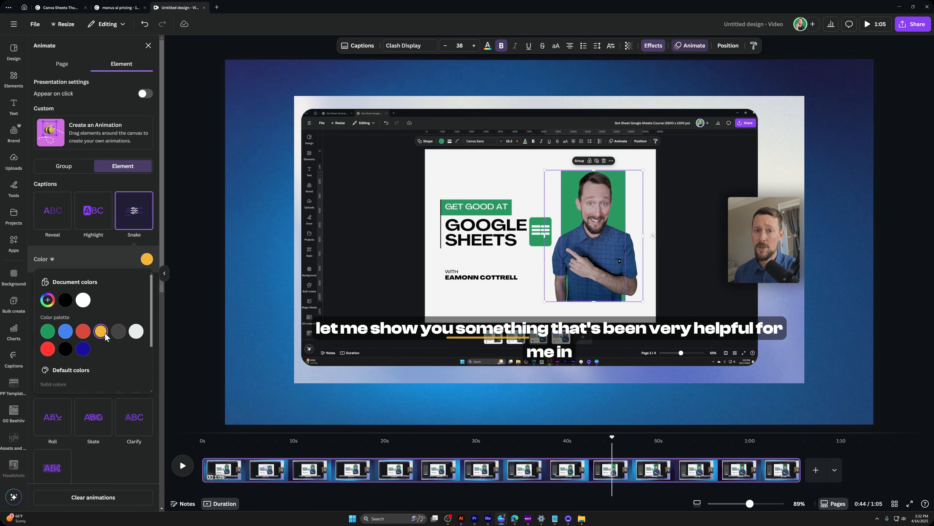
left_click(84, 333)
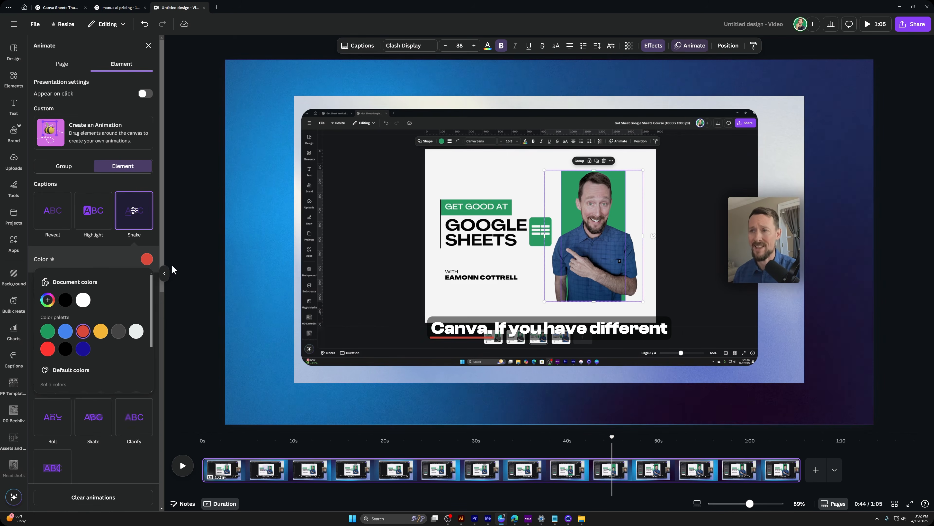
left_click(135, 221)
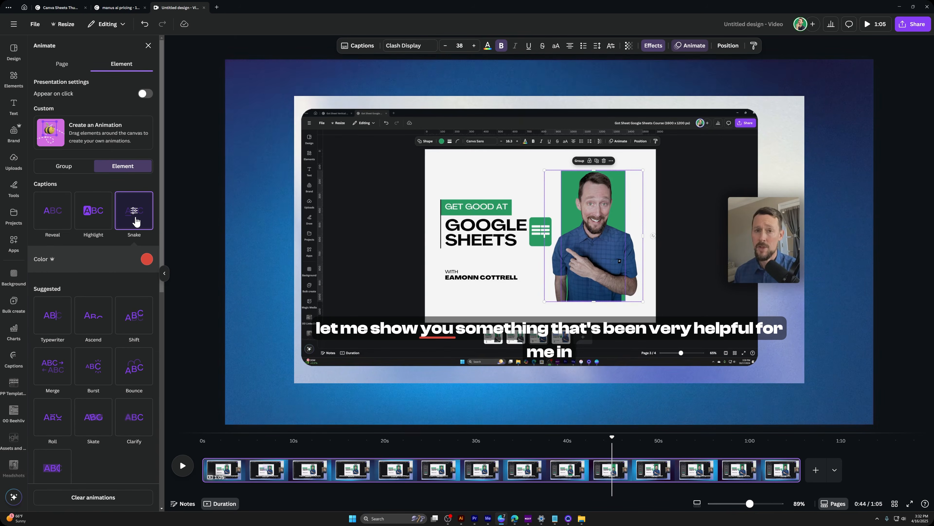